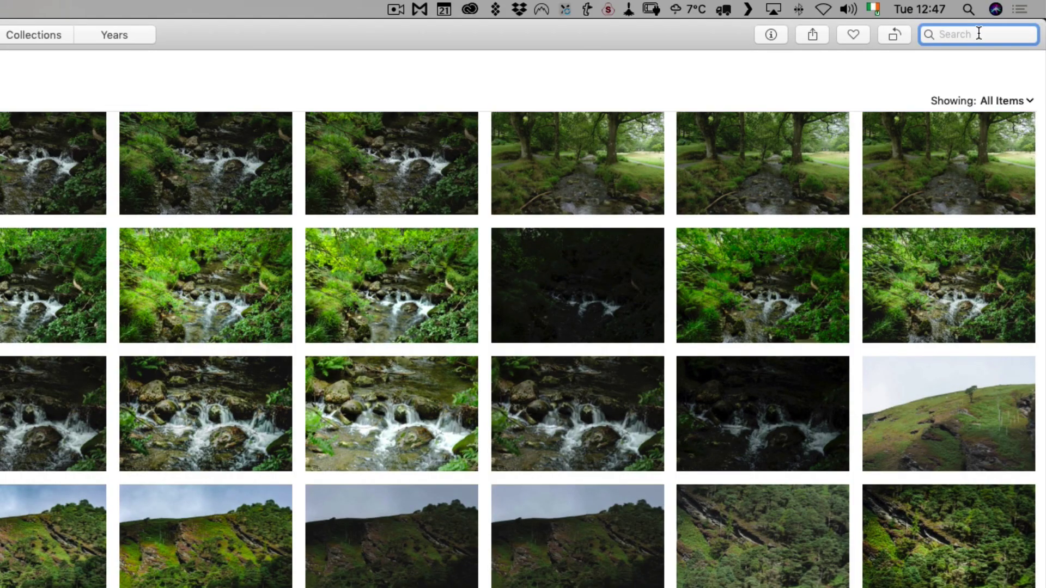
Step: Search Photos for 'forest' and narrow the results to the Rain Forest category
type("forest")
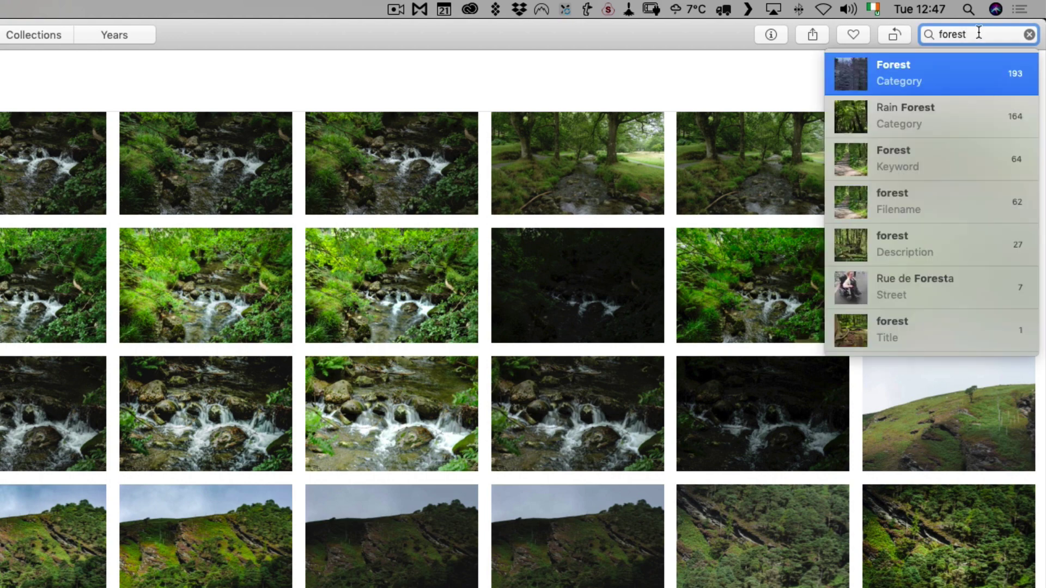
left_click(960, 125)
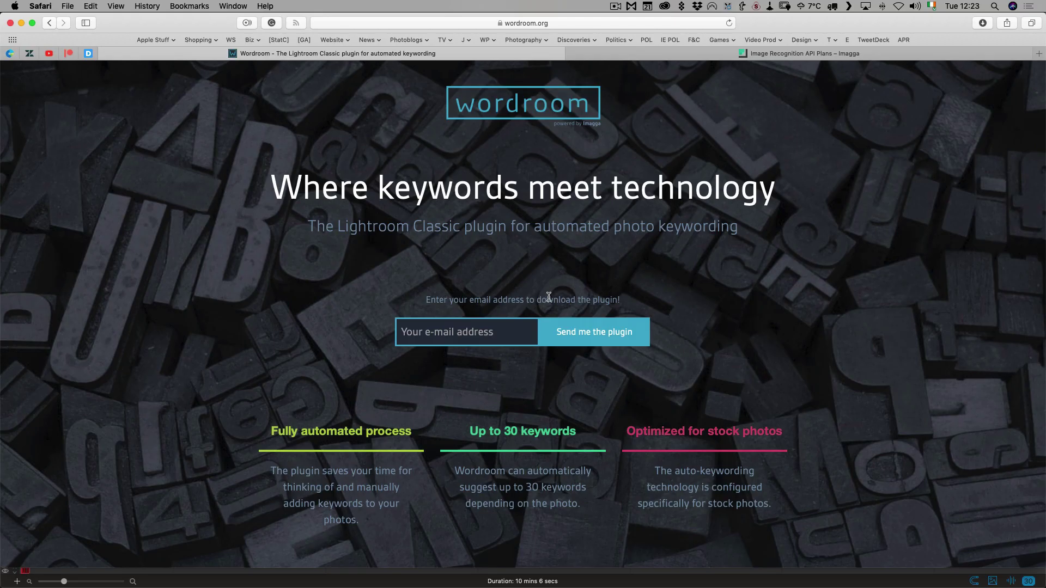
scroll(549, 296, "down", 5)
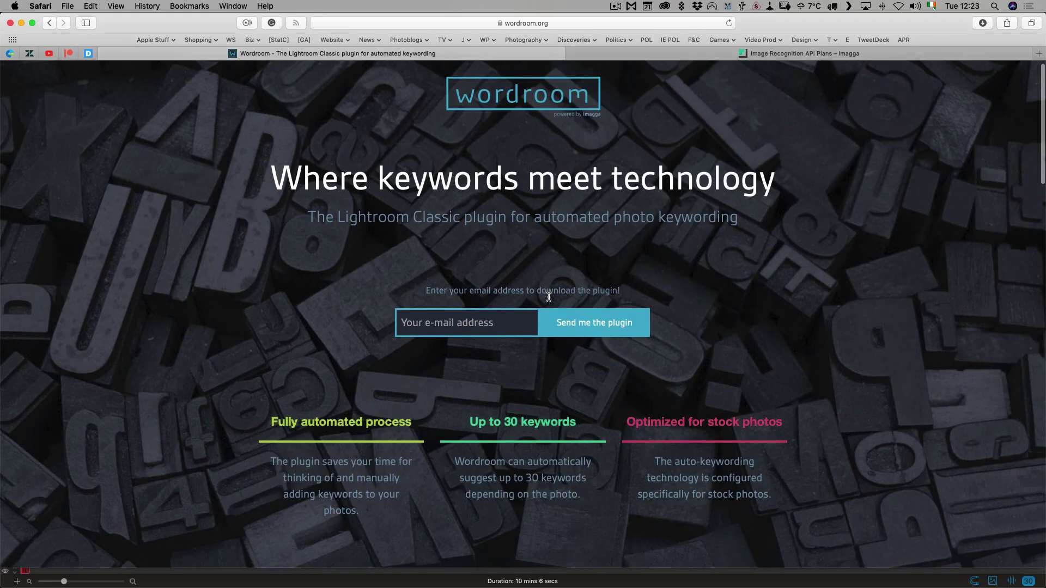
scroll(549, 300, "down", 20)
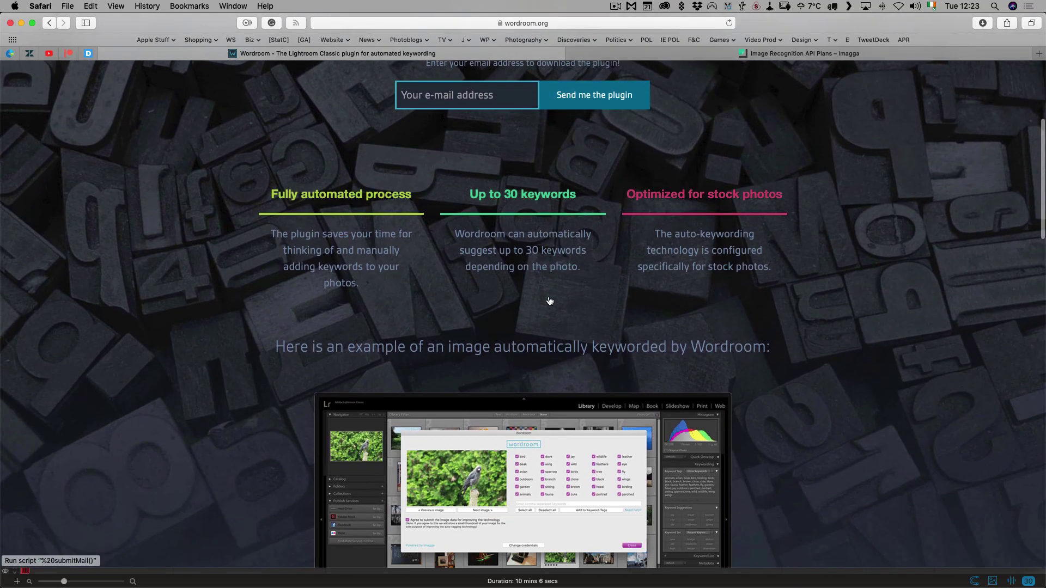
scroll(550, 302, "down", 15)
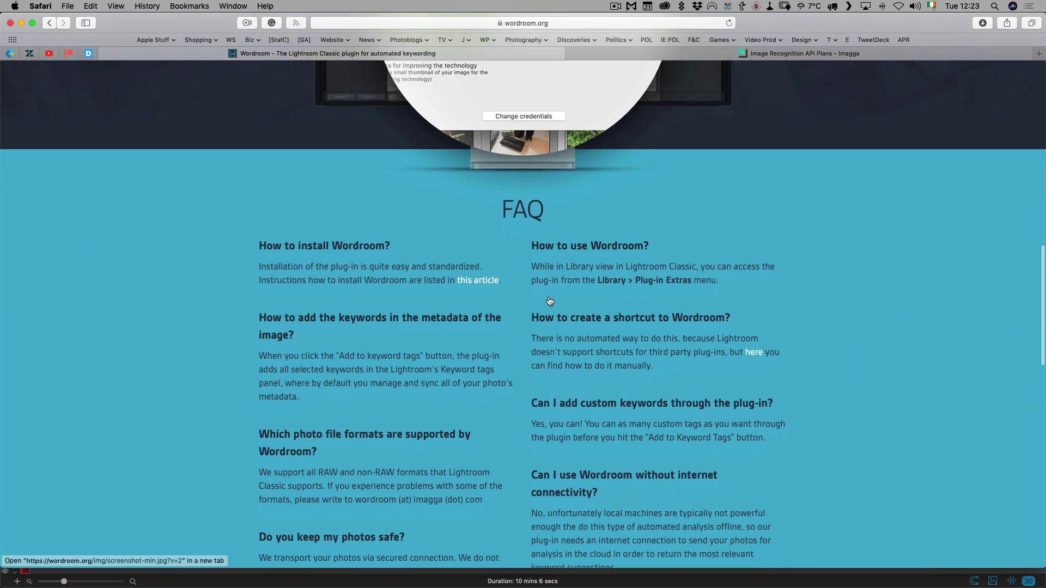
scroll(550, 301, "down", 10)
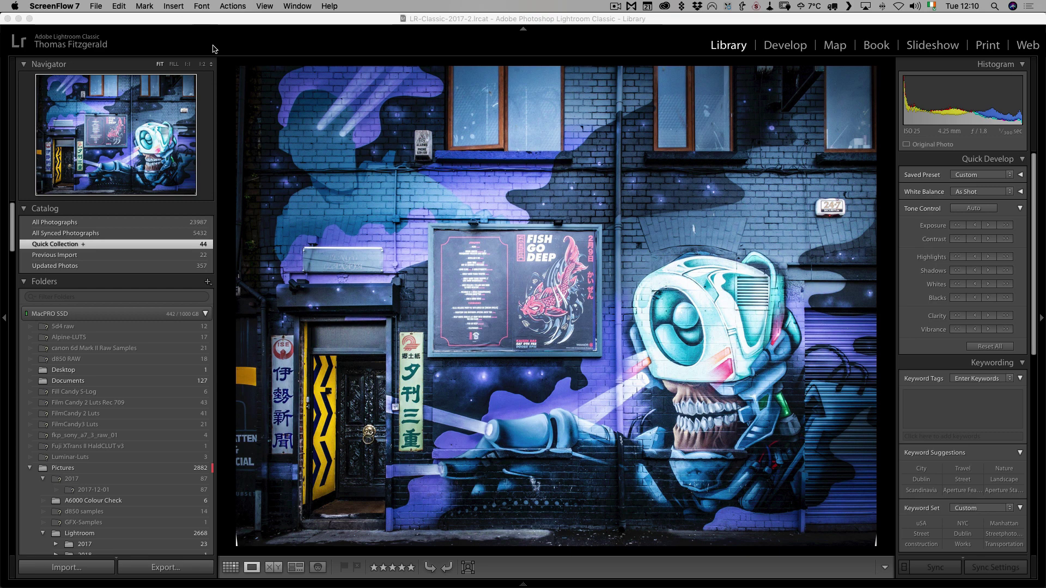
Step: Bring Lightroom forward and go to Library > Plug-in Extras for Wordroom's Auto-keyword
left_click(233, 28)
left_click(164, 5)
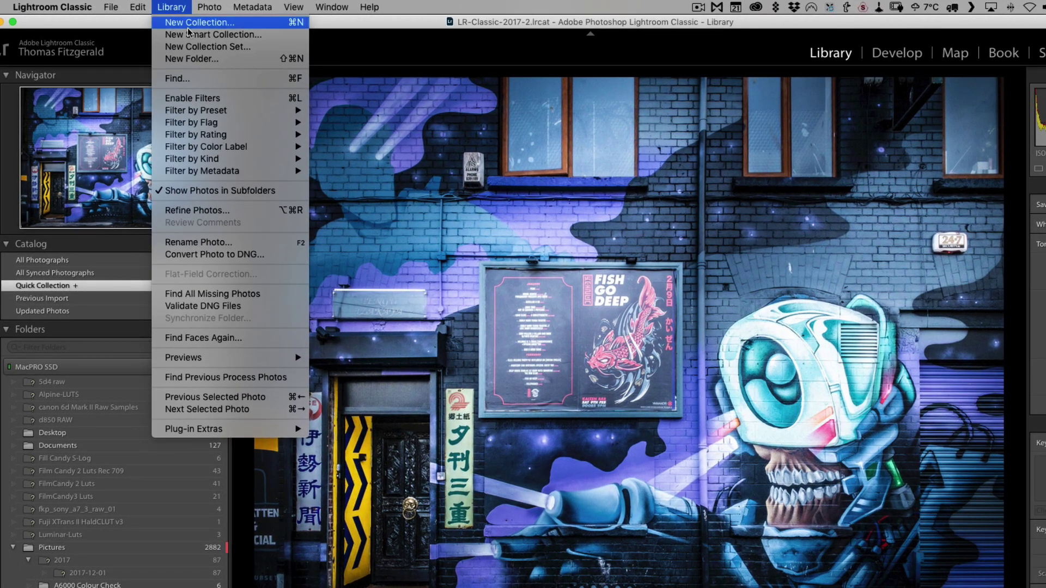
mouse_move(259, 430)
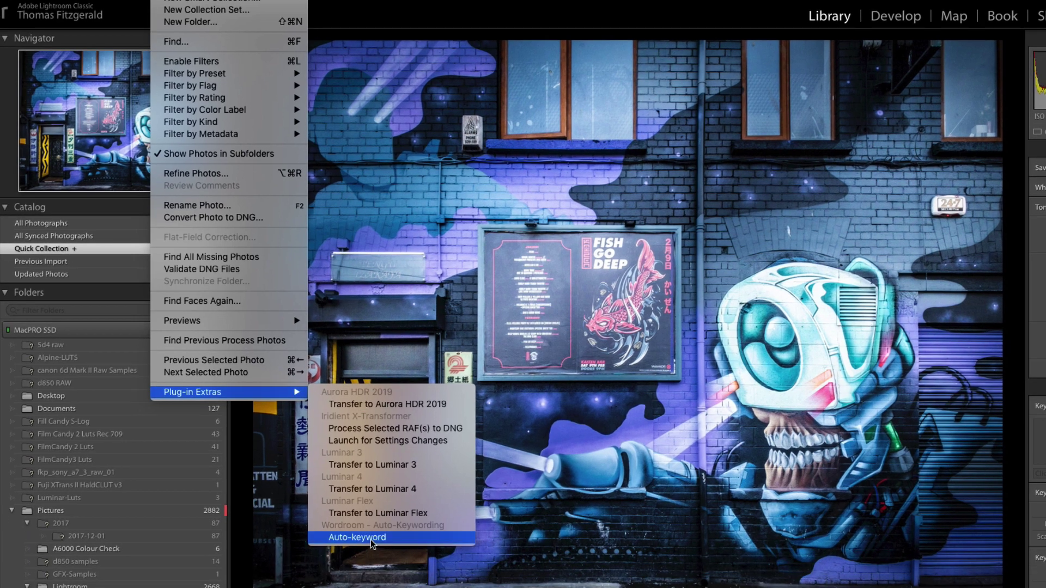
Step: Run Wordroom Auto-keyword on the graffiti photo and review its 30 suggested keywords
left_click(372, 538)
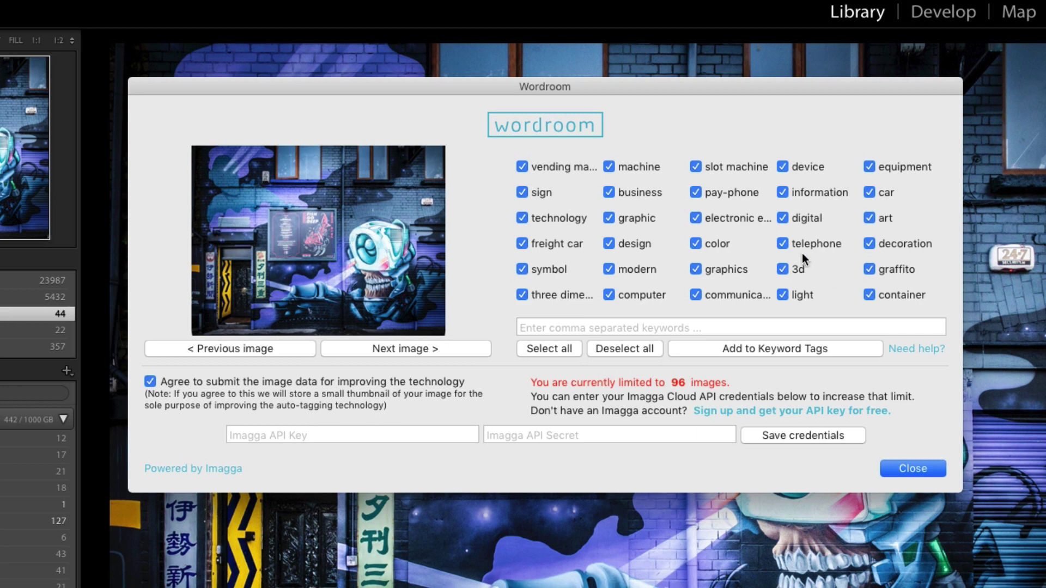
left_click_drag(737, 86, 765, 138)
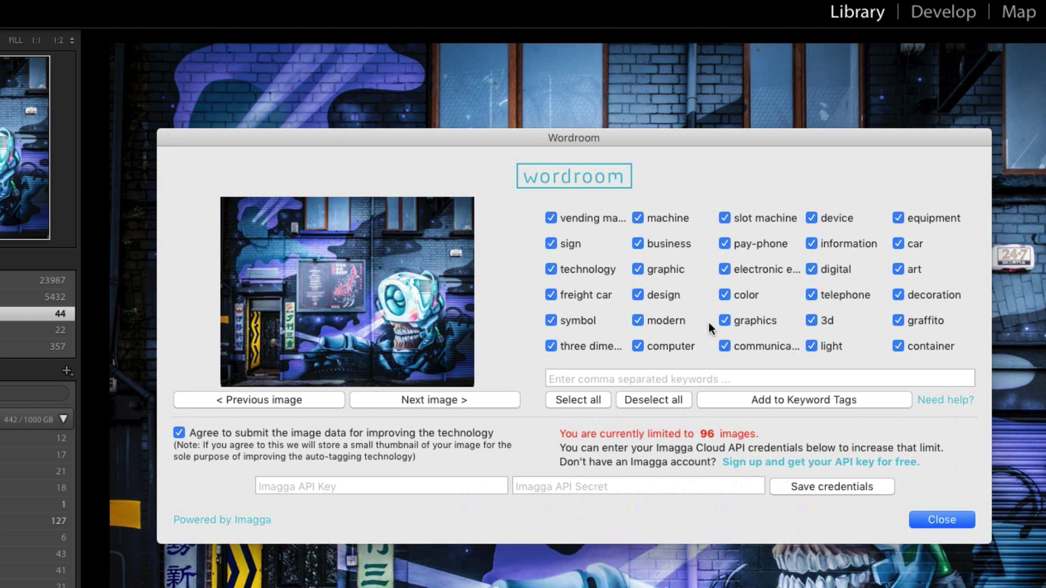
Step: Untick vending machine, slot machine and pay-phone, then add the remaining keywords to the graffiti photo
left_click(552, 217)
left_click(769, 218)
left_click(764, 245)
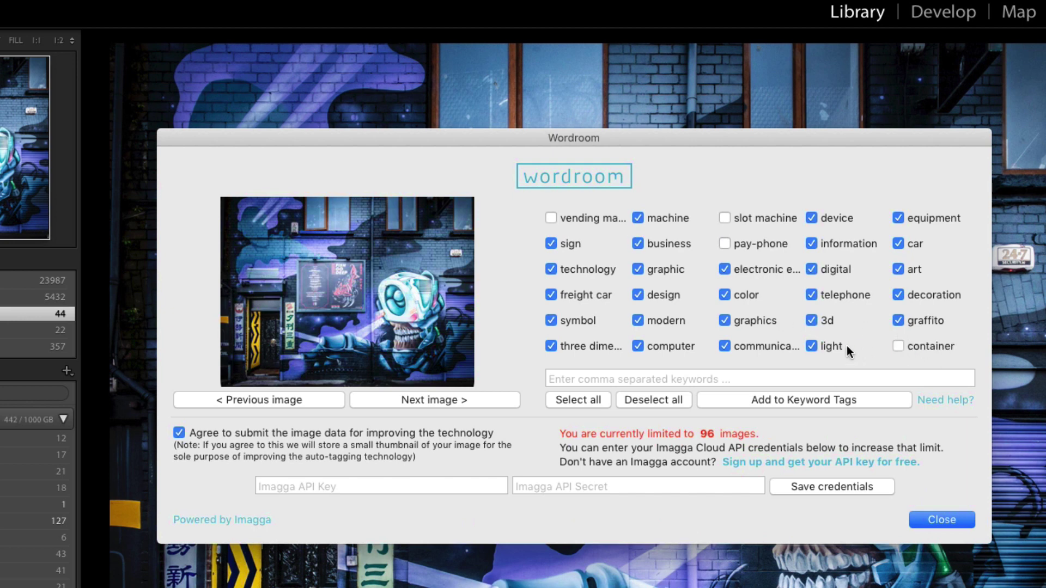
left_click(798, 402)
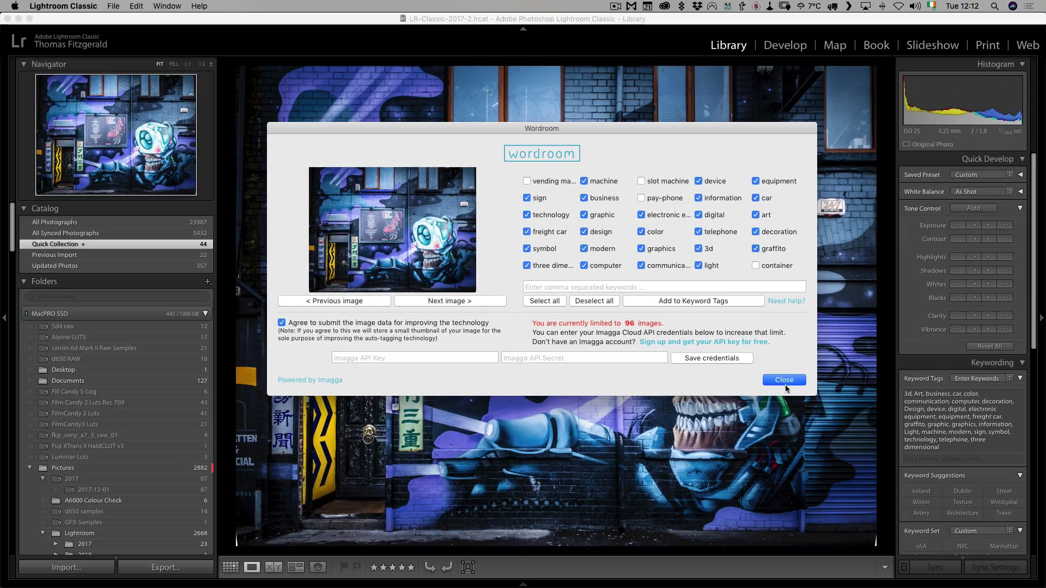
Step: Close Wordroom and open the DSC5711 pub street photo full size from the grid
left_click(706, 325)
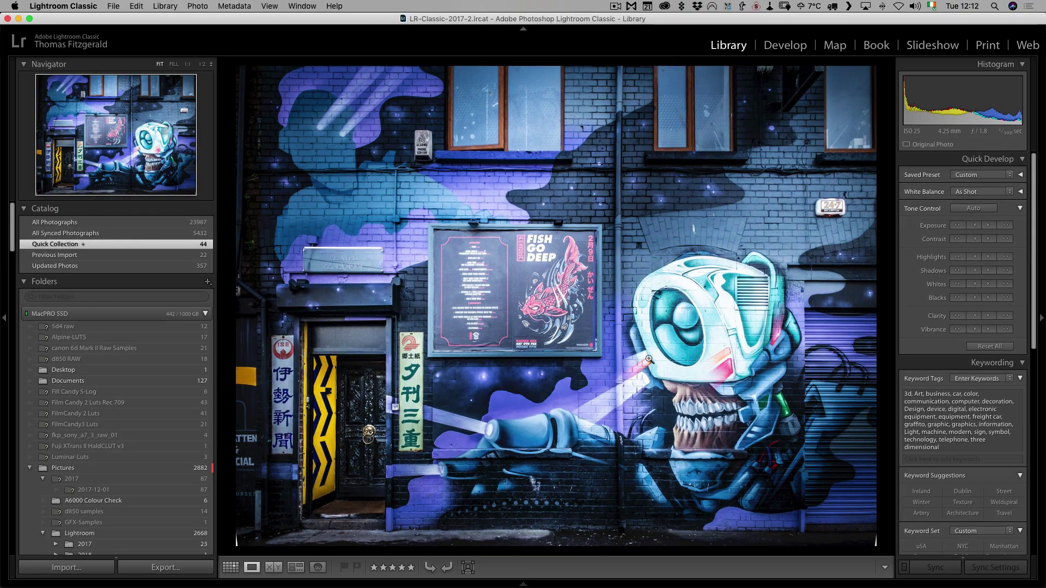
key("g")
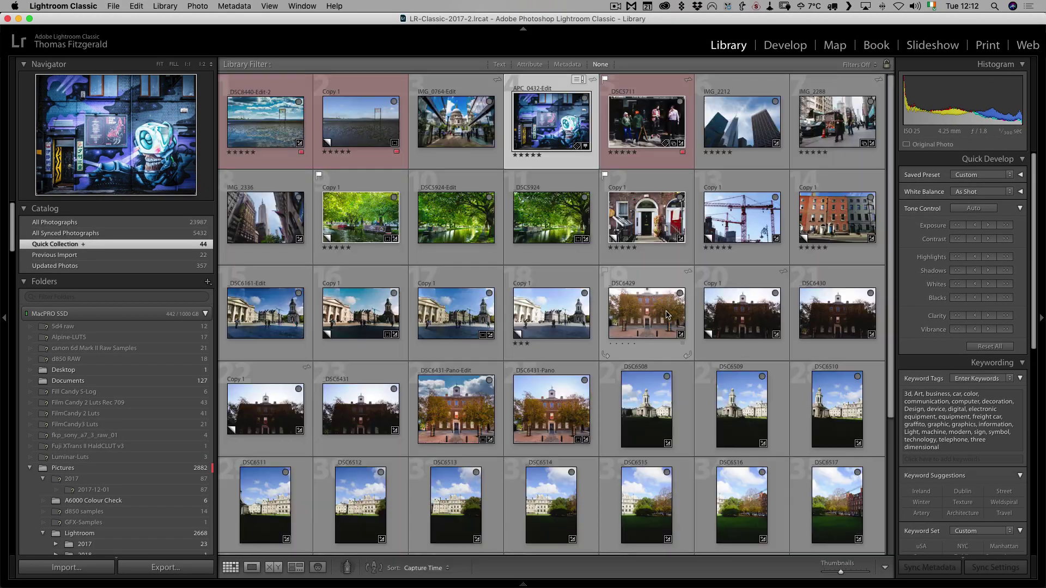
double_click(649, 118)
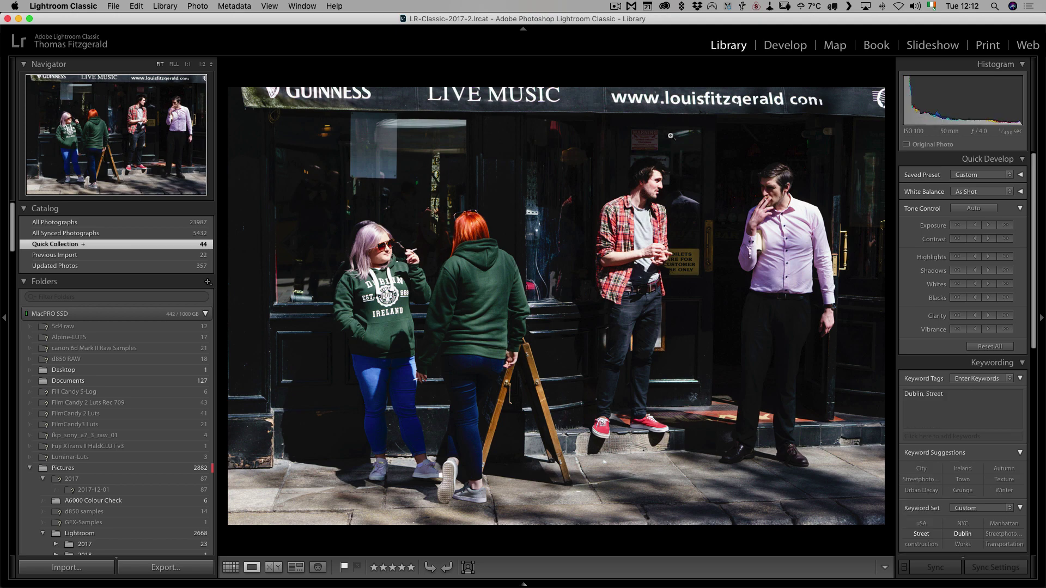
left_click(165, 7)
Step: Run Auto-keyword on the pub photo, untick crutch and sexy, and add the remaining keywords
mouse_move(249, 372)
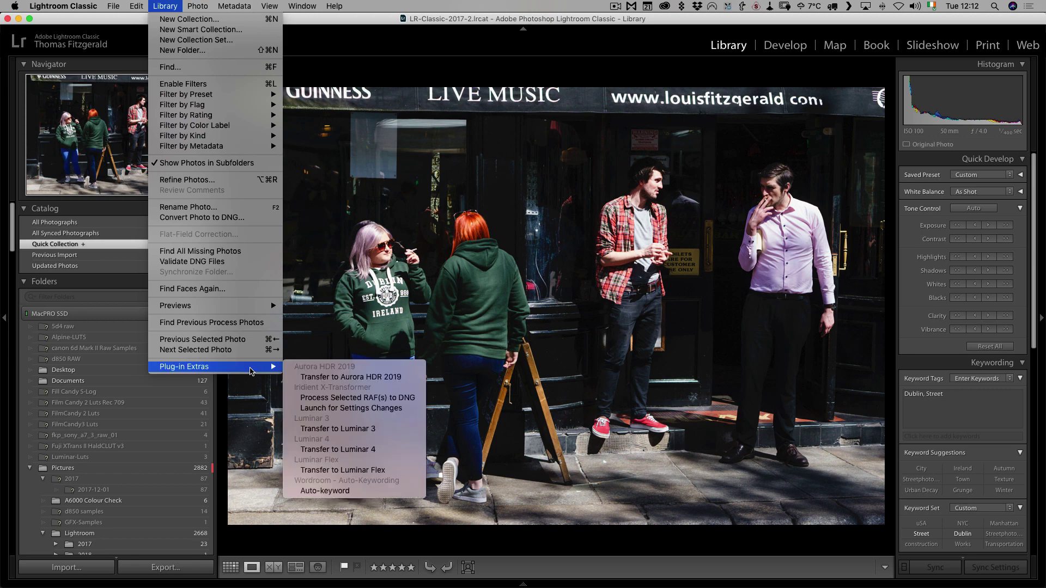
left_click(322, 491)
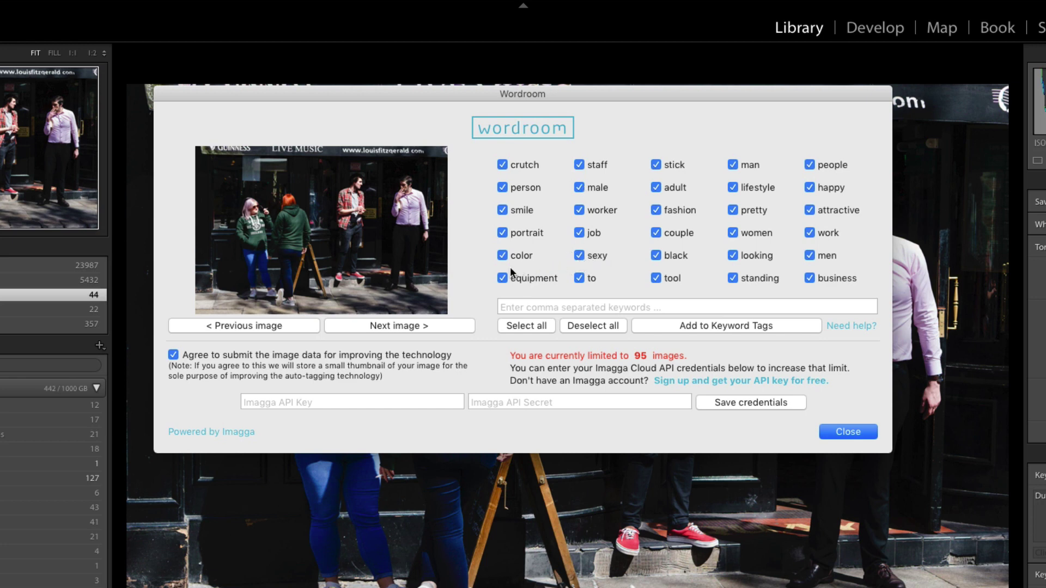
left_click(503, 164)
left_click(580, 256)
left_click(762, 326)
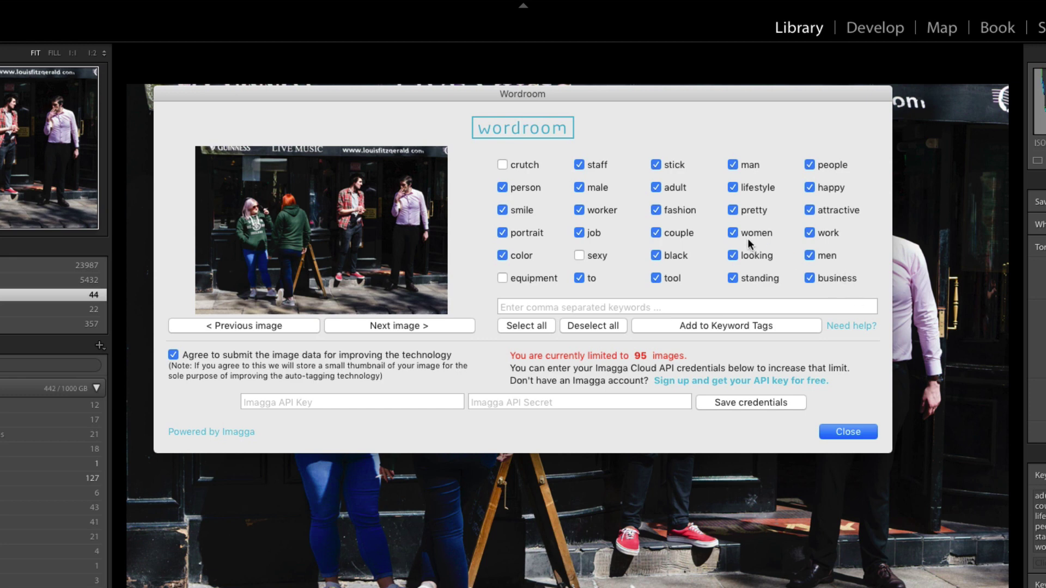
left_click(848, 432)
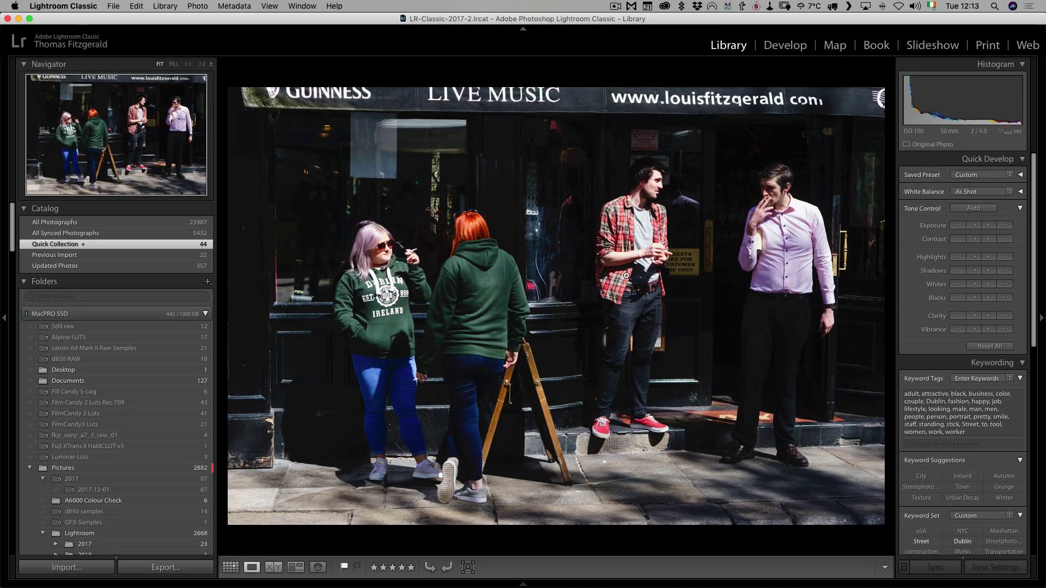
Step: In Grid view, select both the IMG_2212 and IMG_2336 skyscraper photos
key("g")
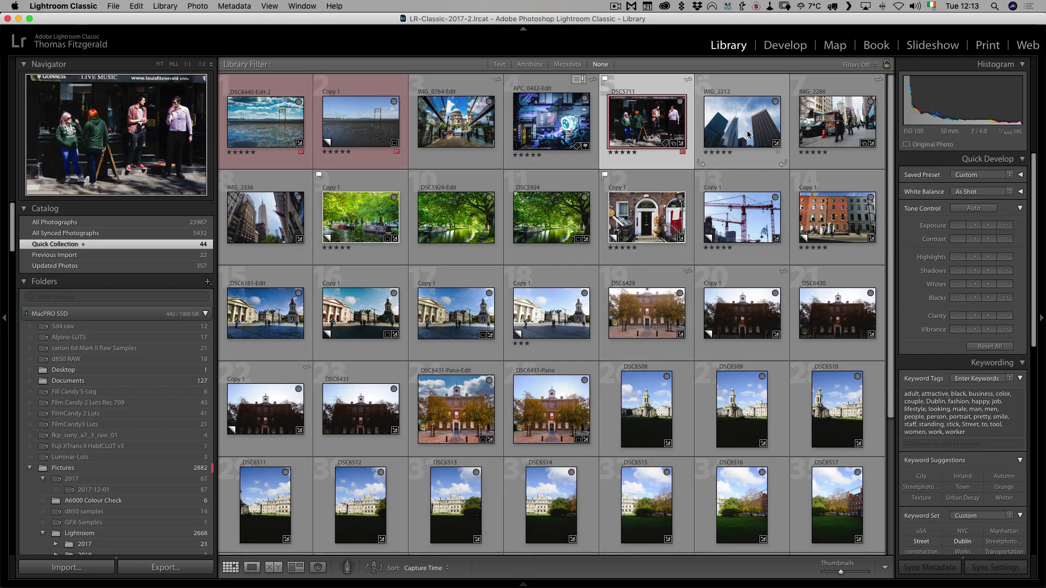
left_click(755, 133)
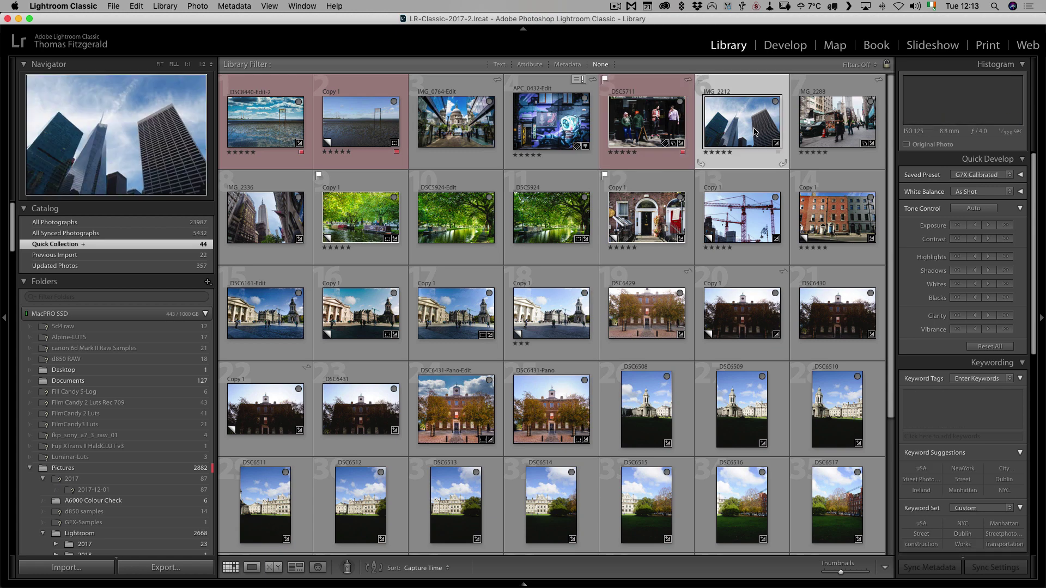
left_click(257, 230, "super")
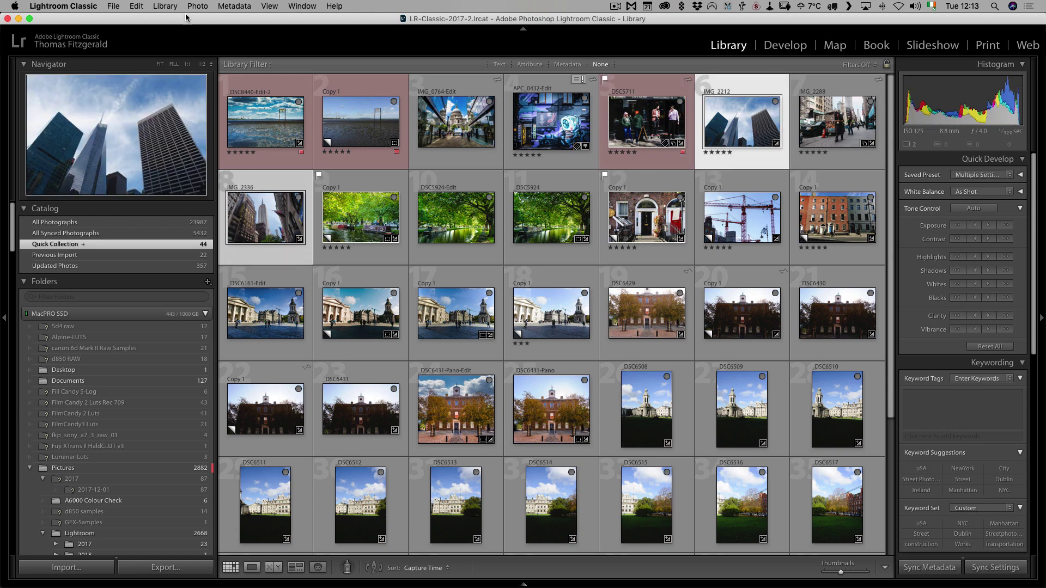
Step: Run Auto-keyword on the skyscraper photos, step through them, and add the suggested keywords
left_click(165, 6)
mouse_move(272, 369)
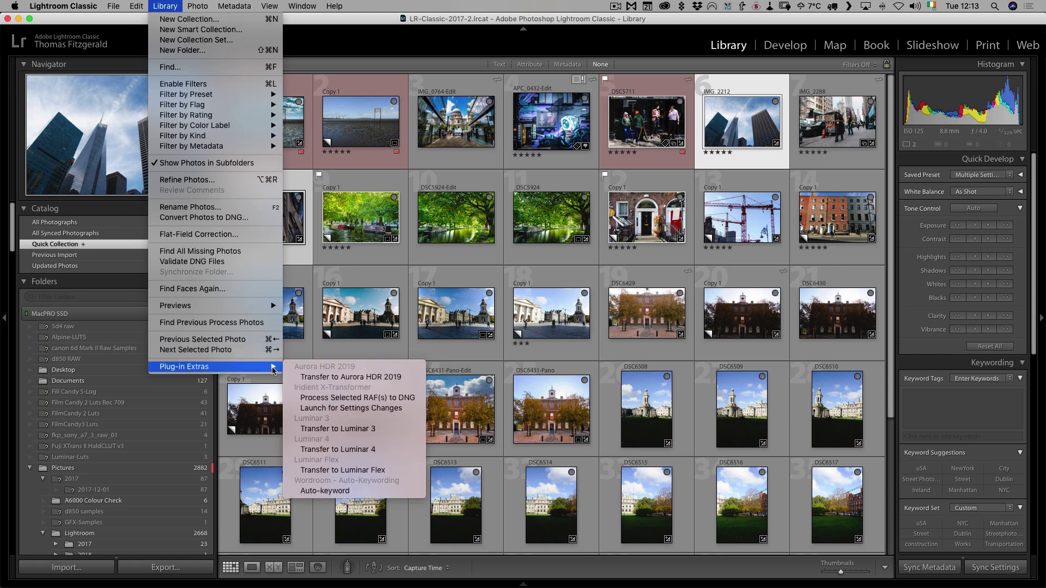
left_click(363, 492)
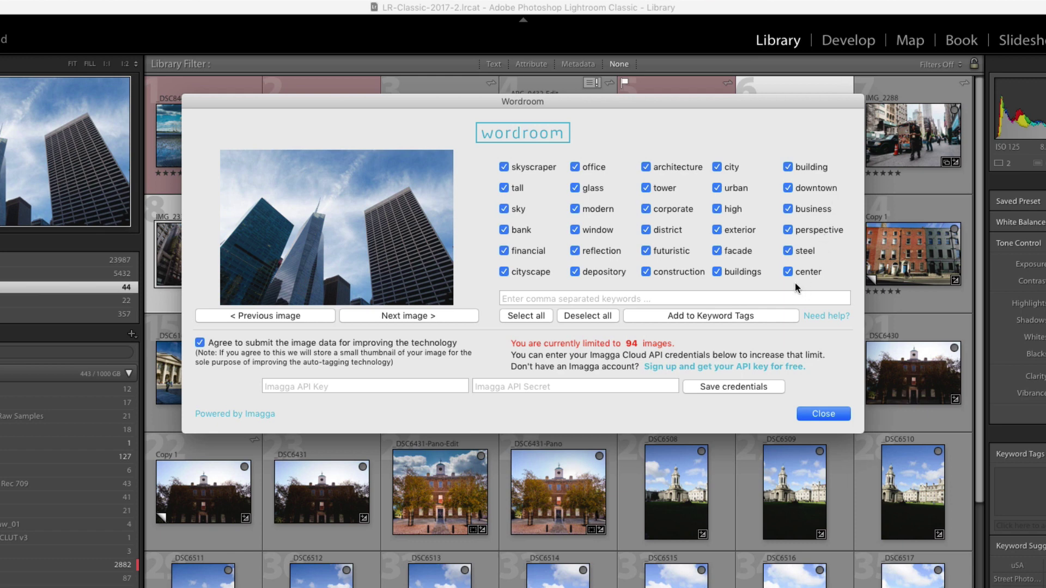
left_click(705, 316)
left_click(432, 314)
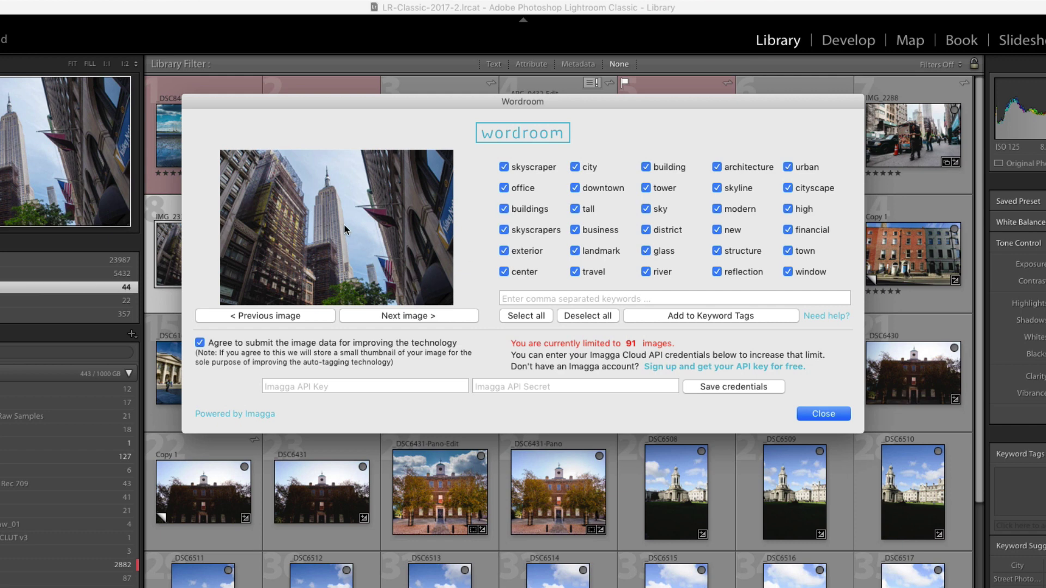
left_click(729, 318)
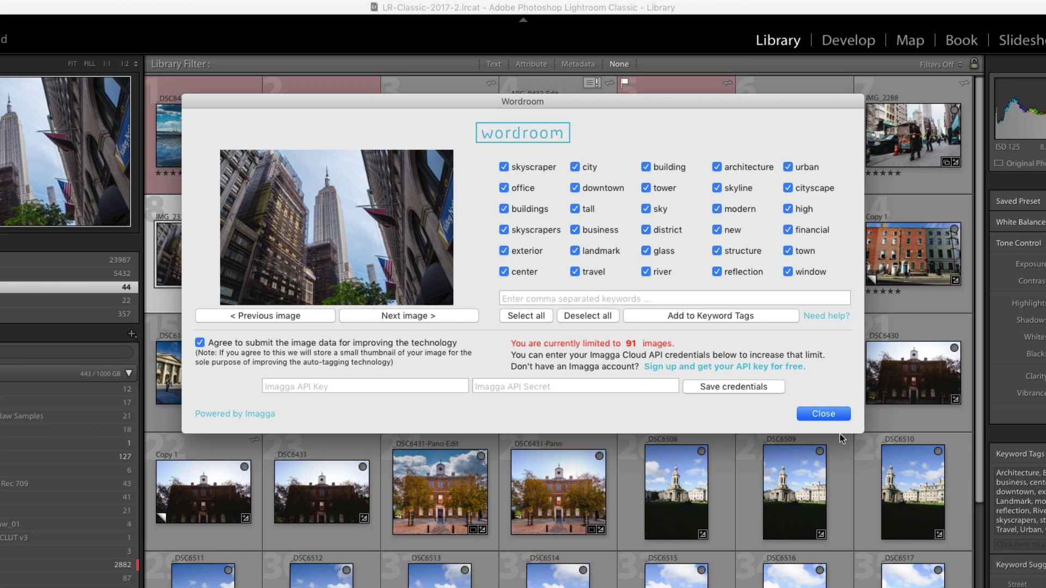
Step: Close Wordroom and run Auto-keyword on the canal narrowboat photo
left_click(831, 412)
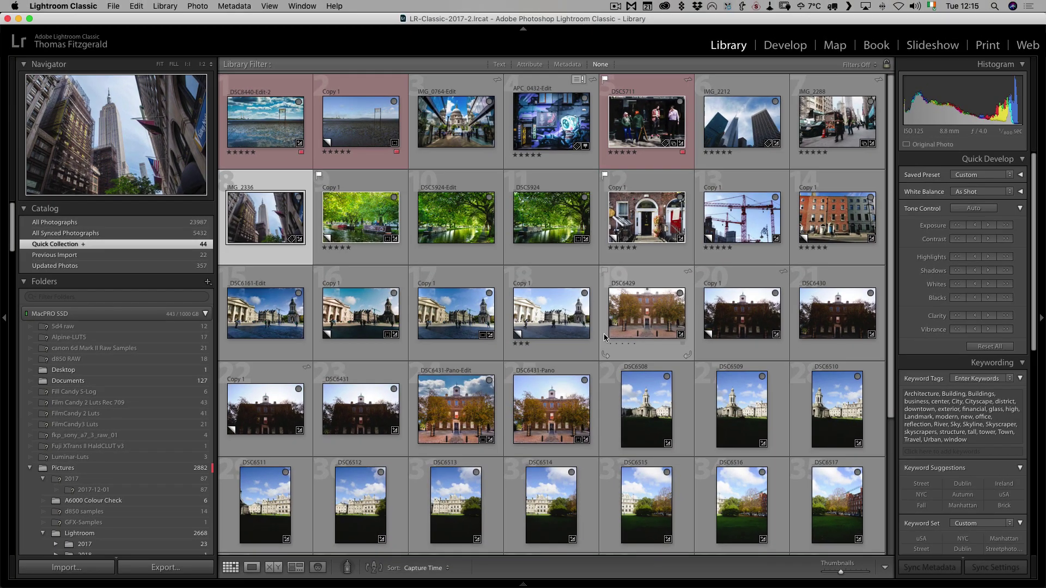
left_click(366, 225)
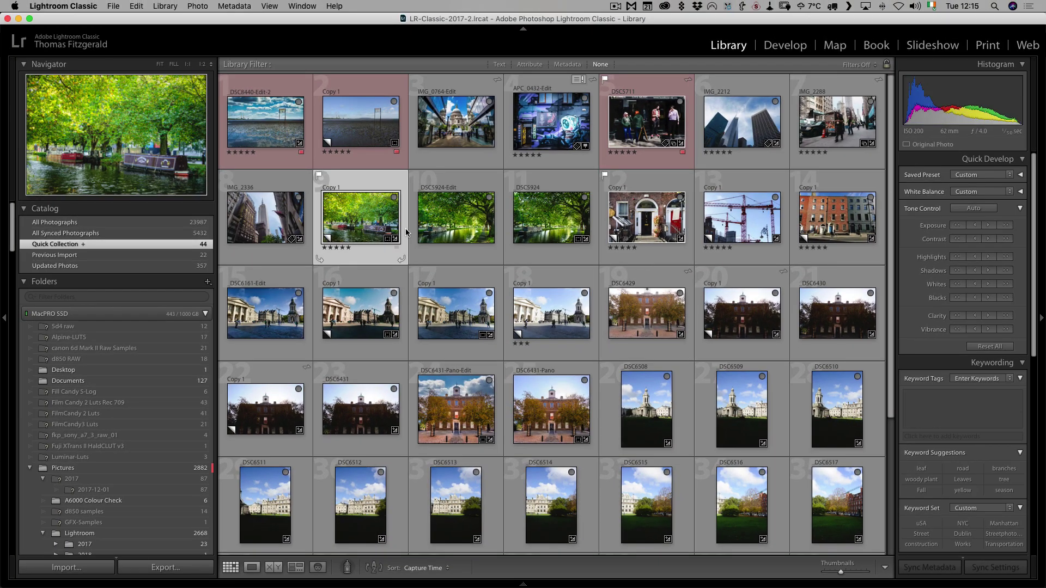
left_click(198, 6)
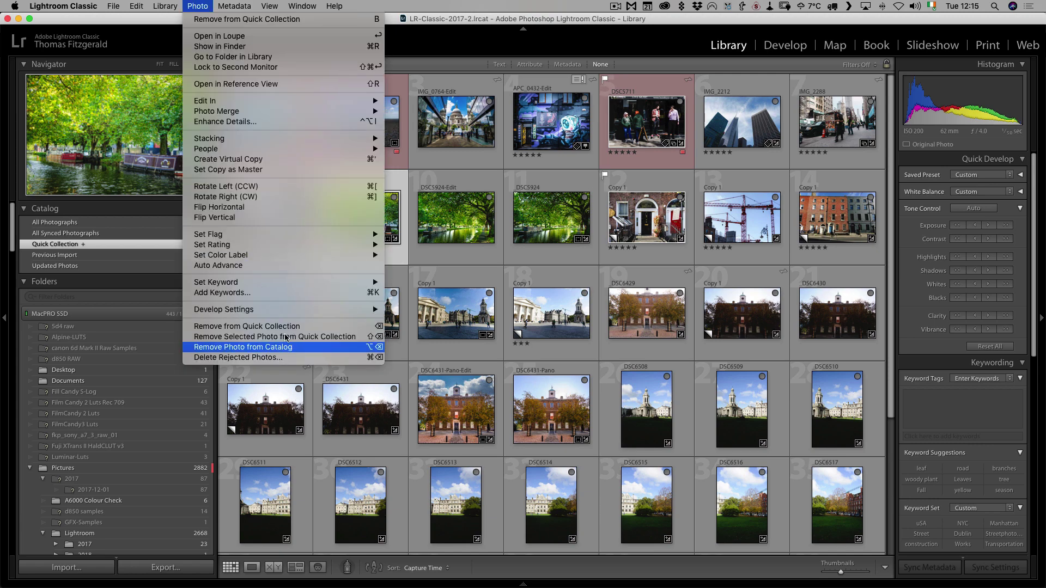
mouse_move(165, 6)
mouse_move(262, 366)
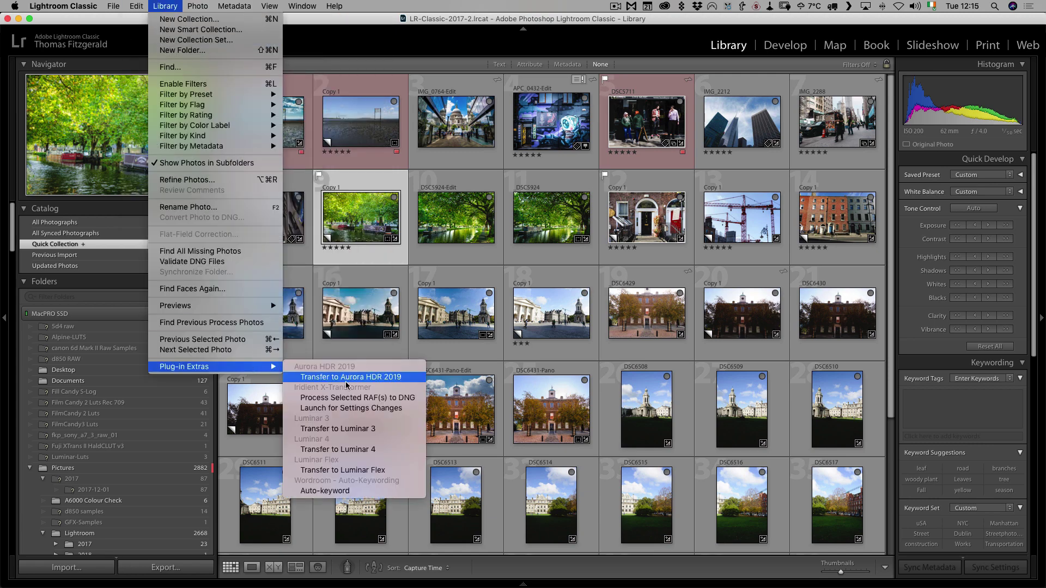
left_click(325, 491)
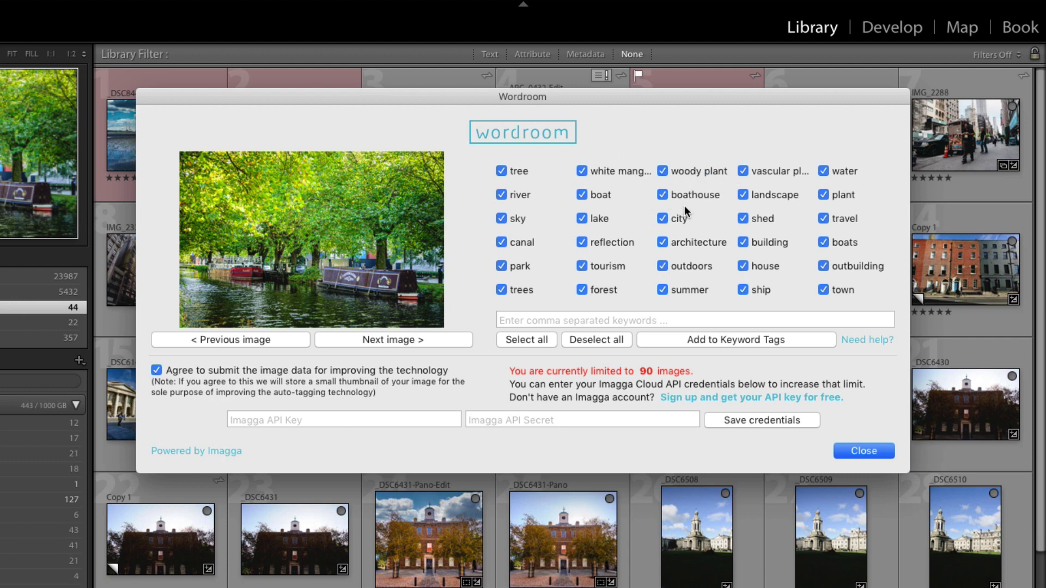
Step: Untick boathouse, architecture, building, shed, outbuilding and a long plant-name keyword
left_click(662, 195)
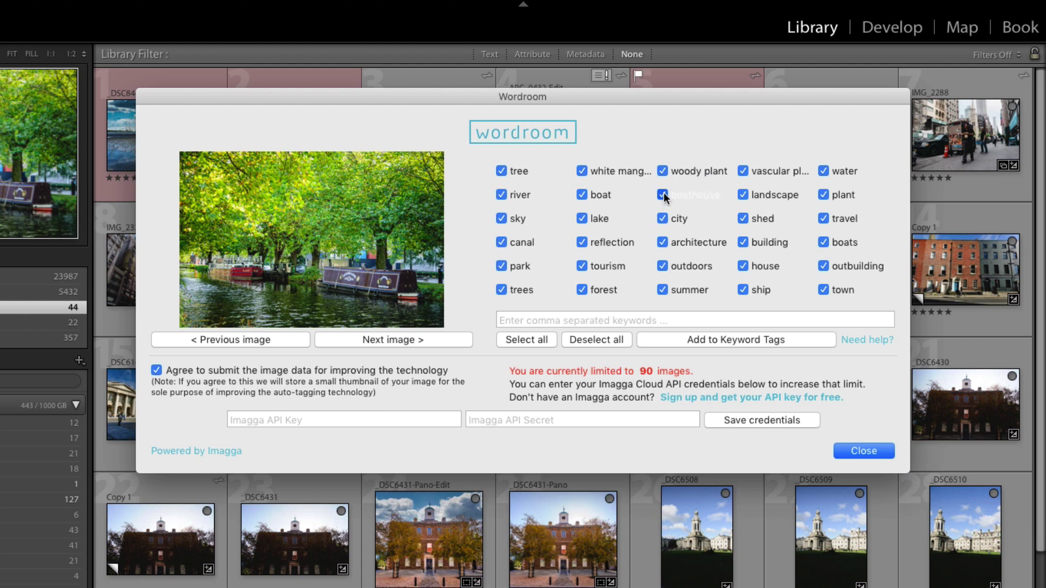
left_click(663, 243)
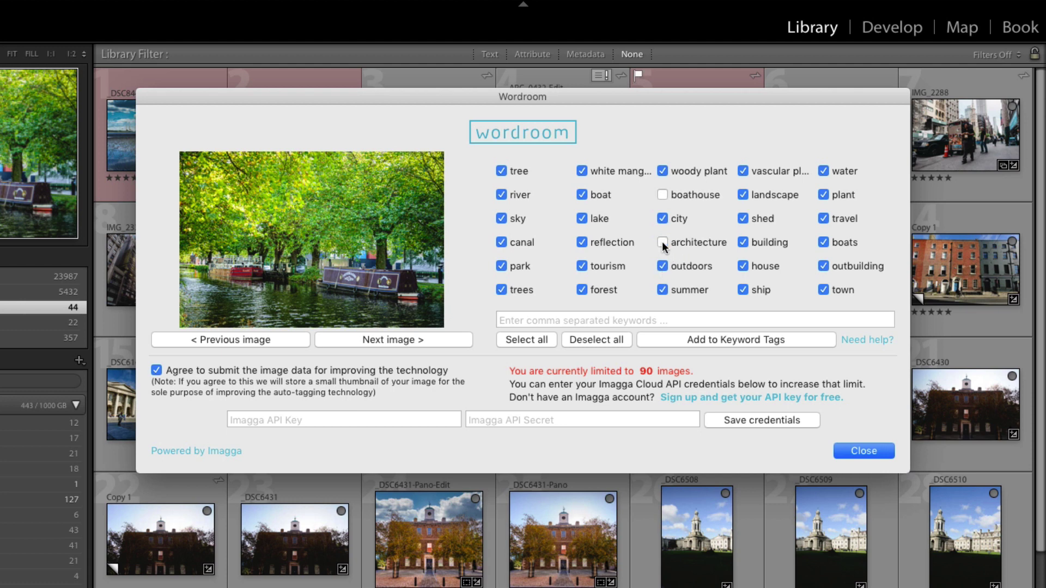
left_click(743, 242)
left_click(744, 219)
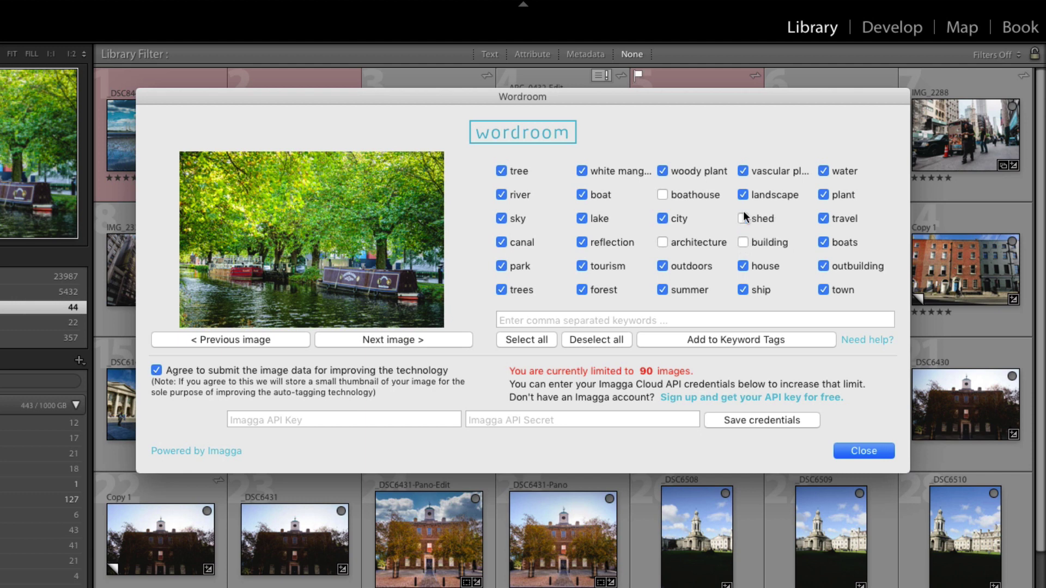
left_click(743, 171)
left_click(825, 266)
Step: Close Wordroom and open the college square bell-tower photo full size
left_click(776, 340)
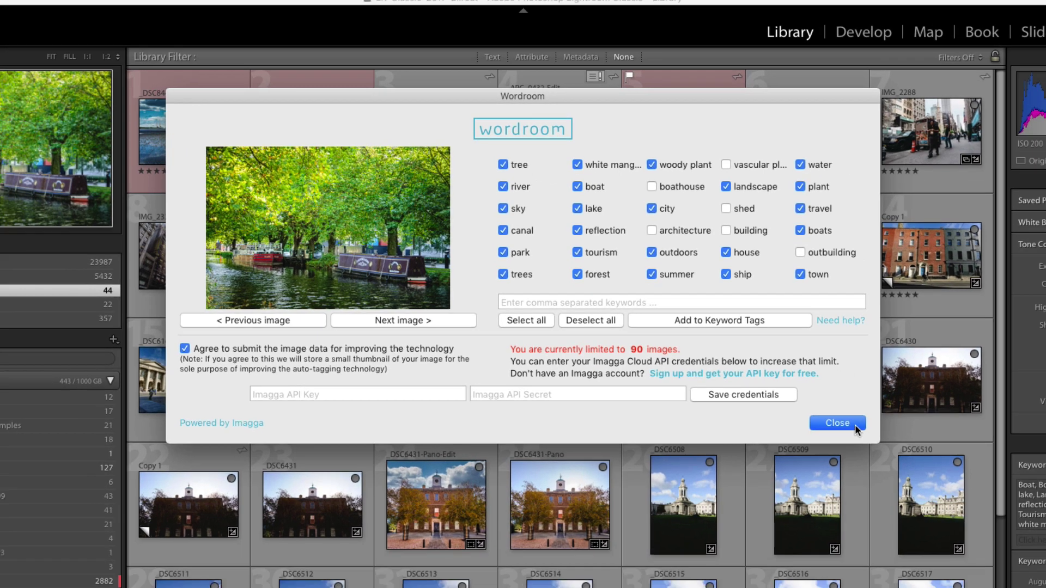
left_click(863, 451)
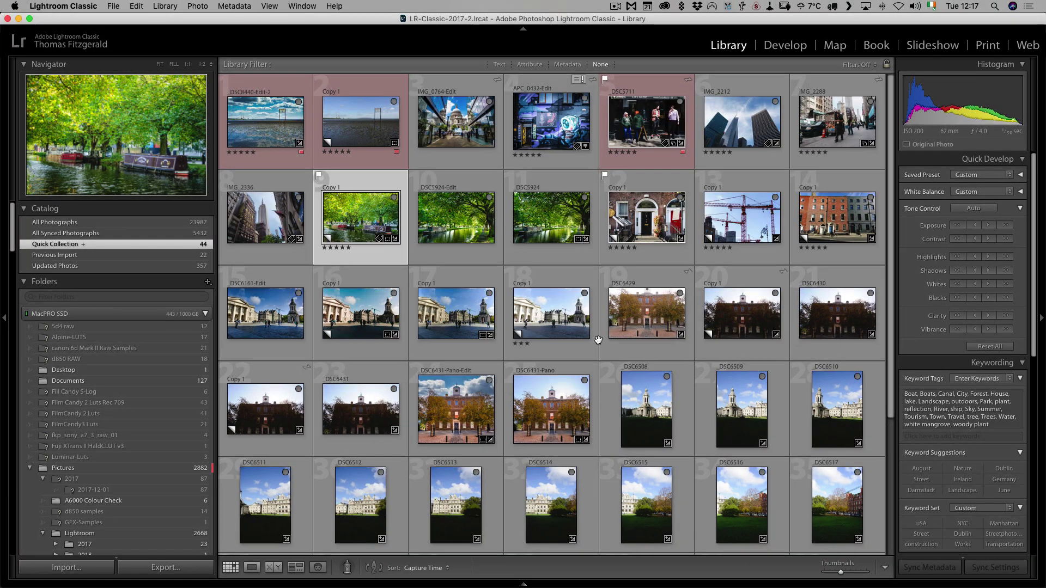
double_click(457, 314)
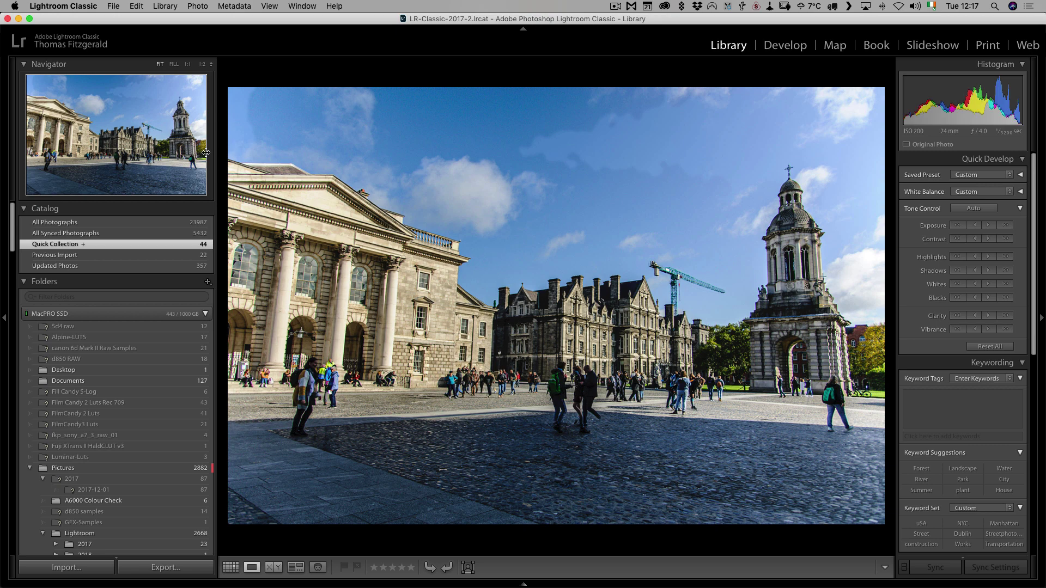
Step: Run Library > Plug-in Extras > Auto-keyword on the college square photo to get Wordroom suggestions
left_click(169, 5)
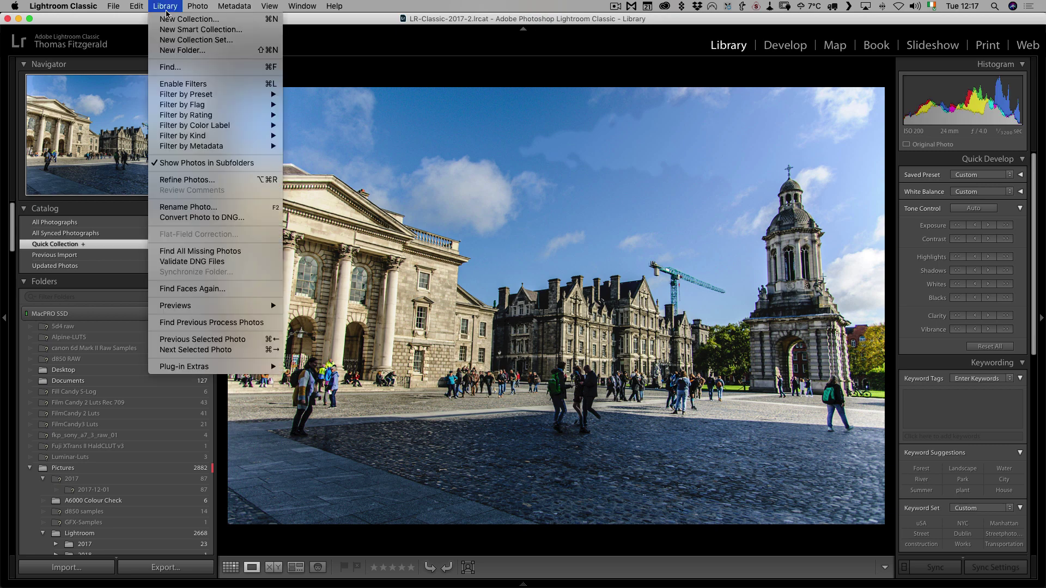
mouse_move(223, 371)
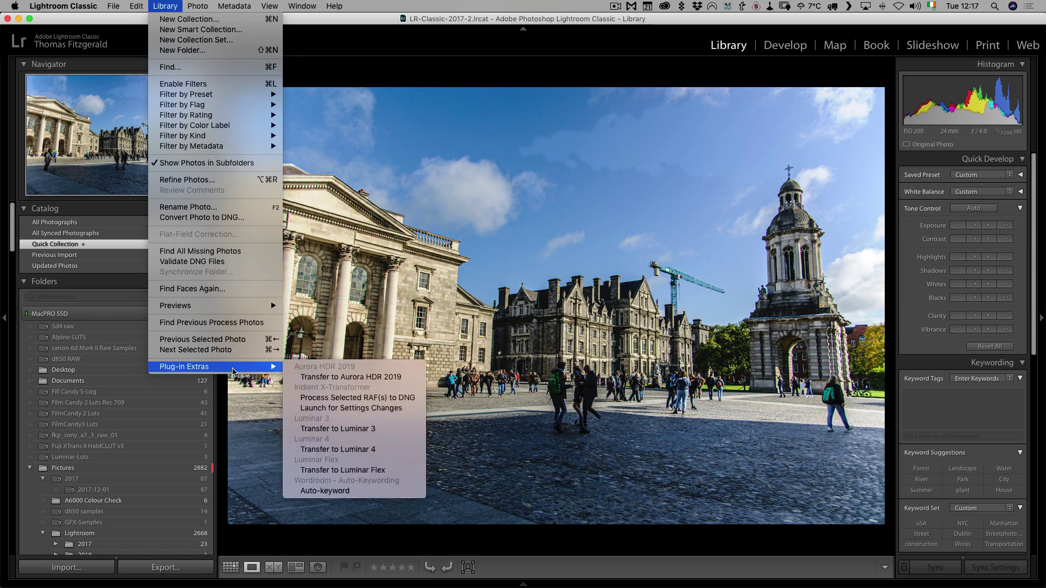
left_click(322, 490)
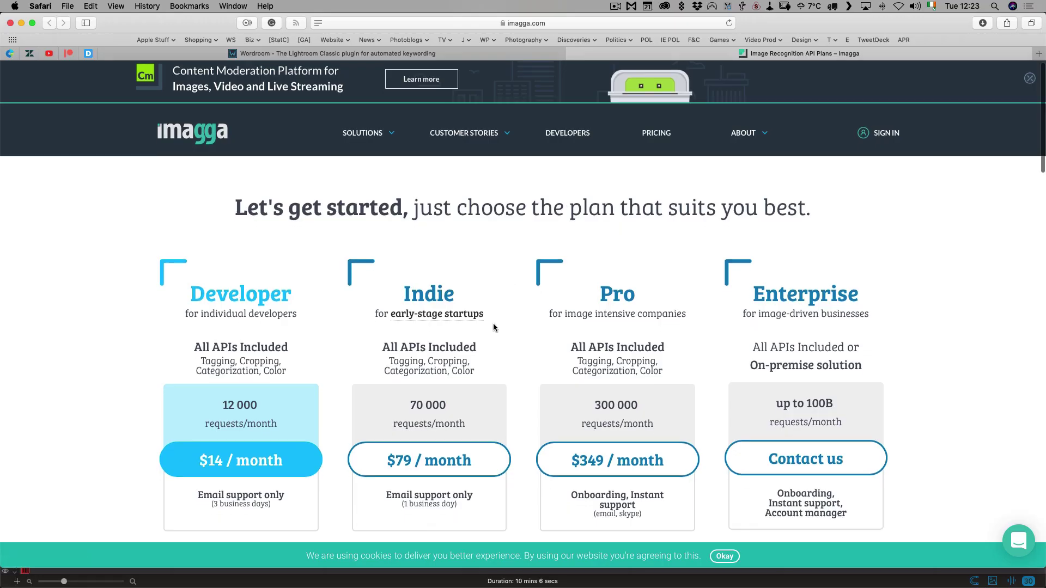
scroll(492, 323, "down", 3)
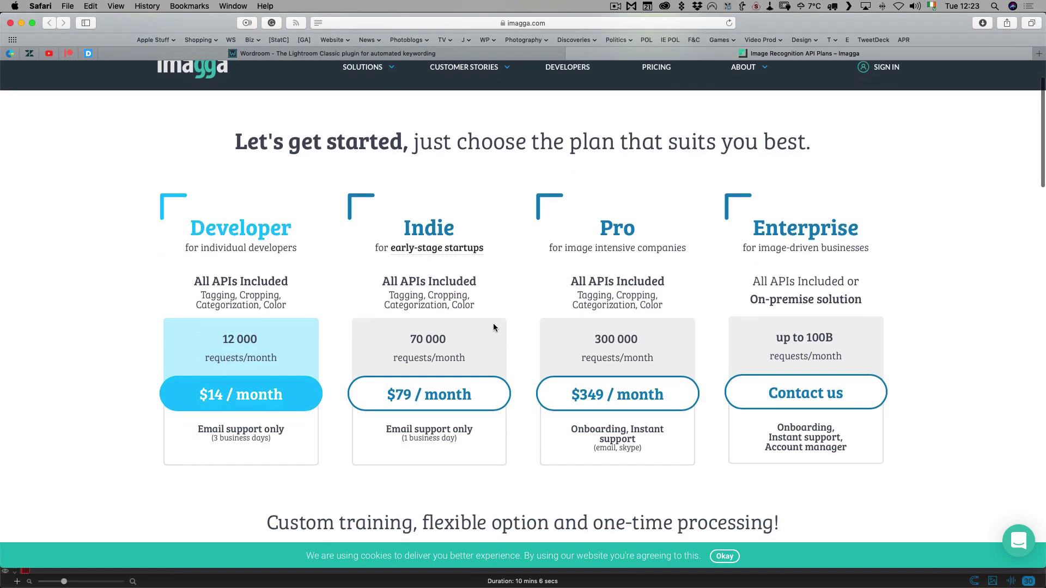
scroll(494, 327, "down", 1)
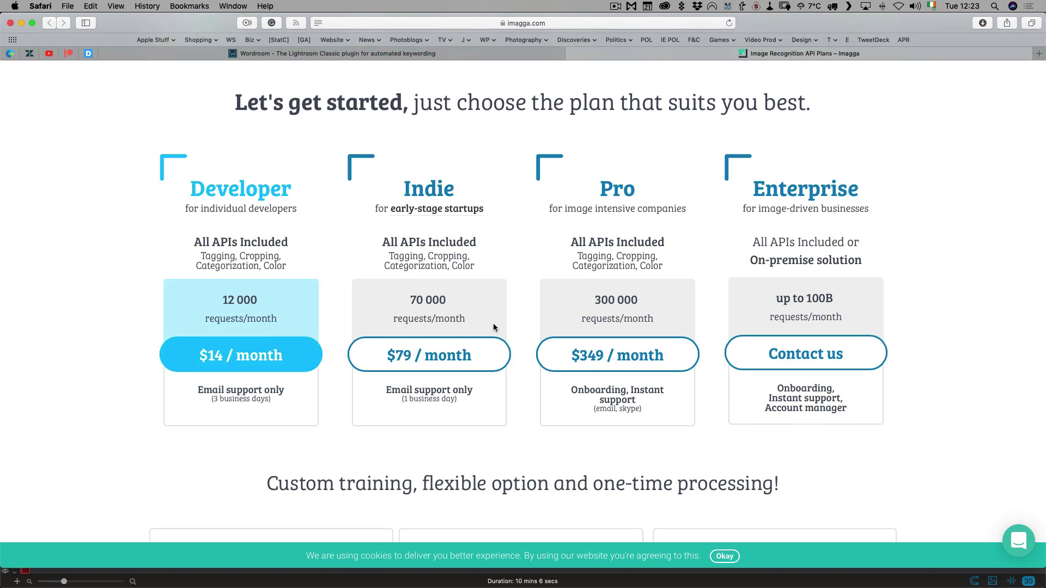
scroll(494, 327, "down", 7)
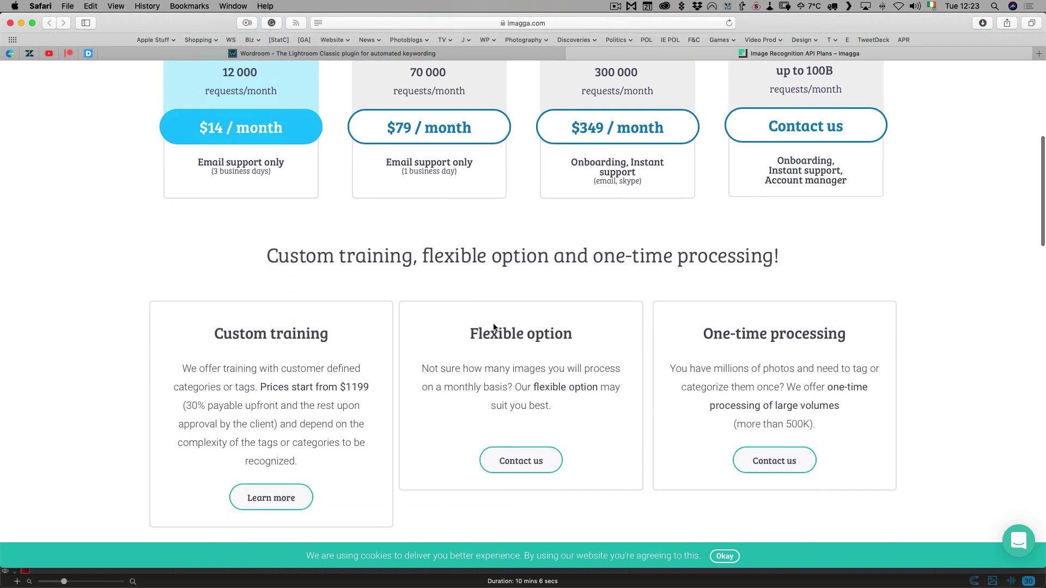
scroll(493, 327, "down", 2)
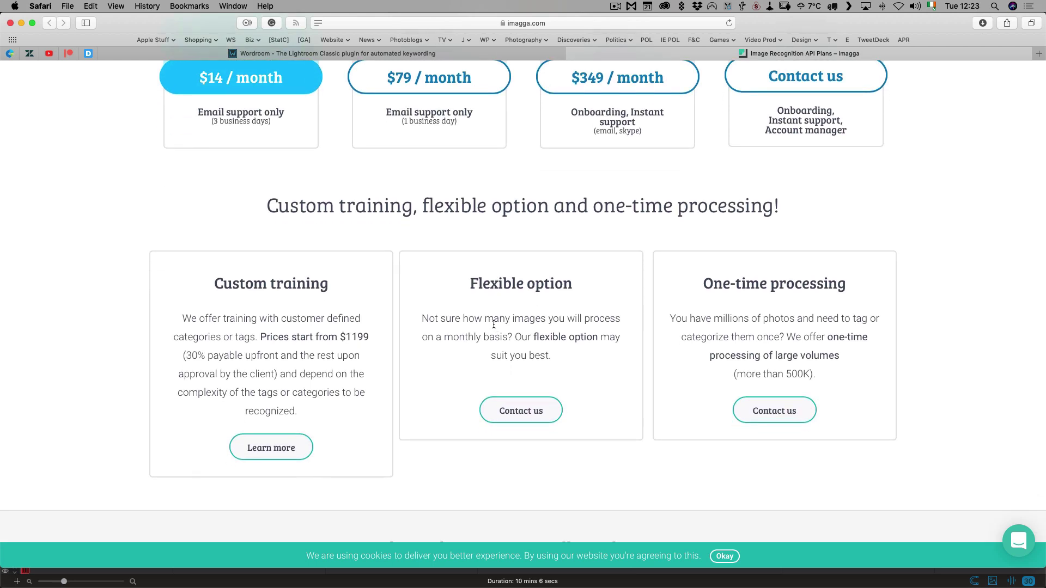
scroll(494, 324, "up", 9)
scroll(494, 324, "up", 1)
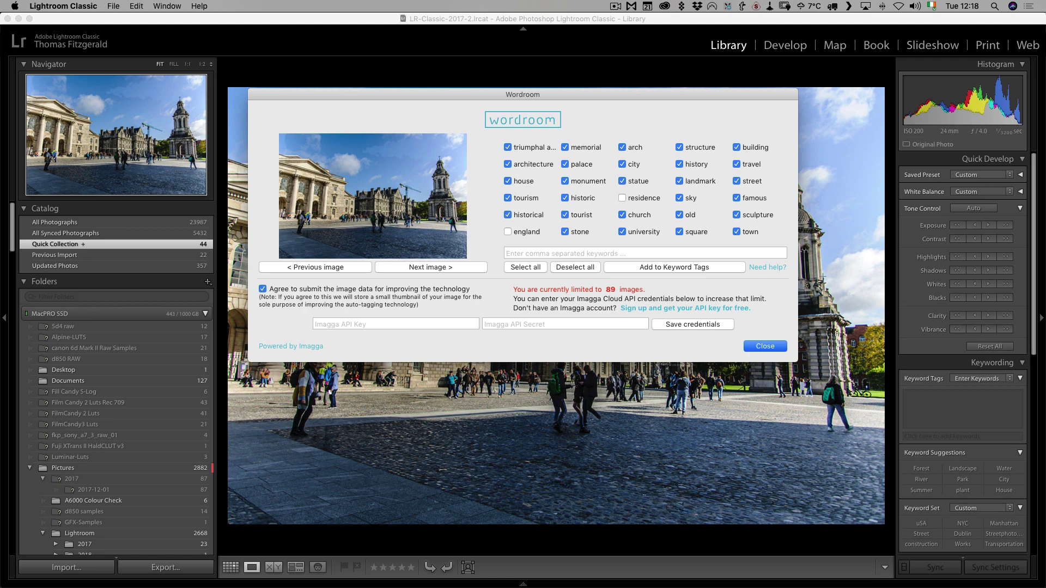